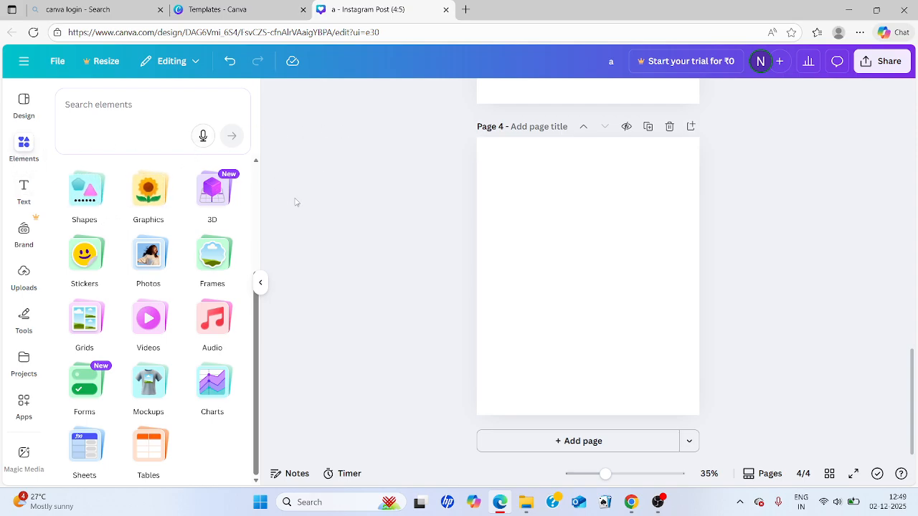
Step: Search the elements library for "car" and show all matching photos
click(111, 128)
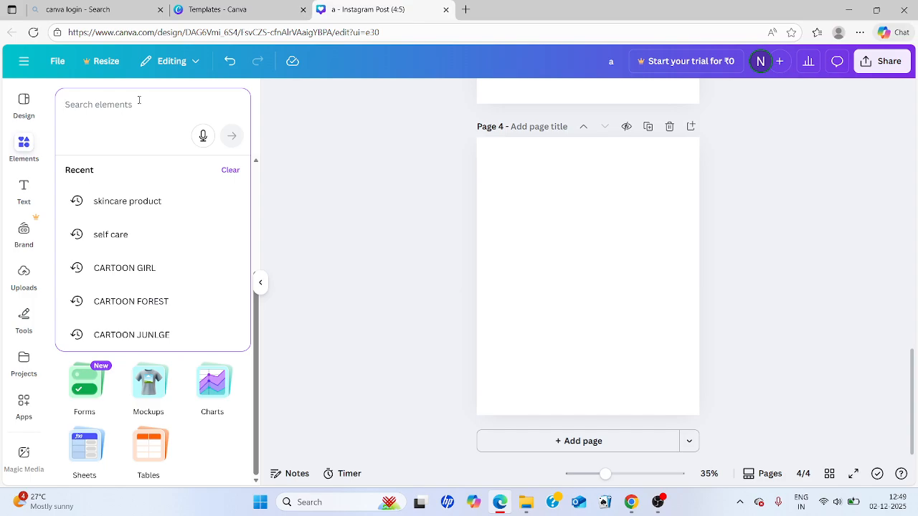
text(car)
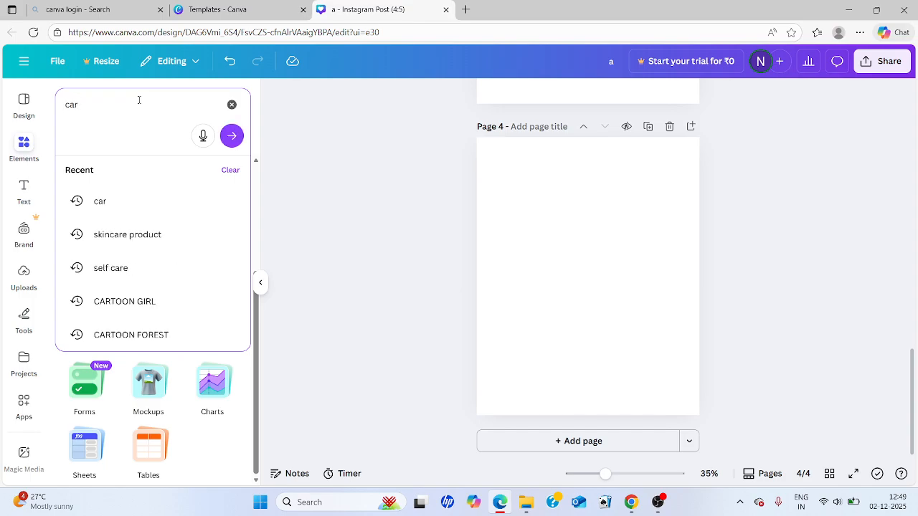
key(Return)
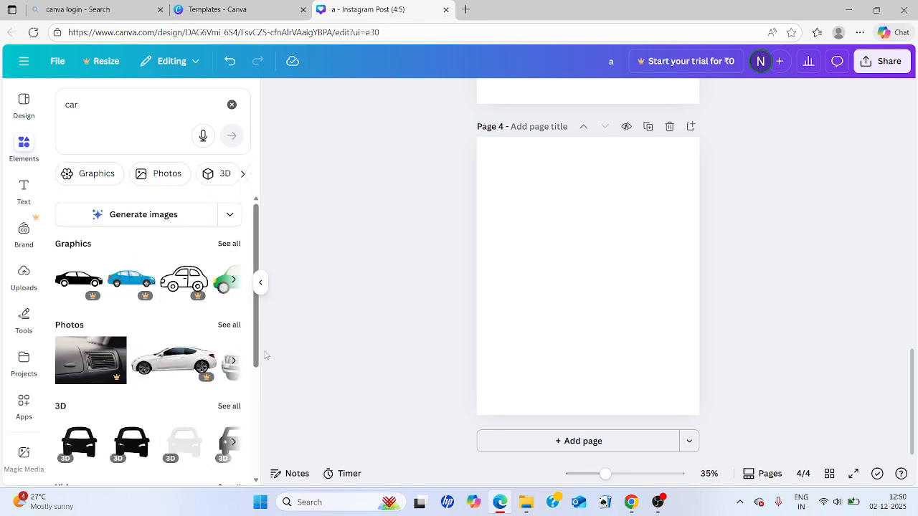
click(229, 325)
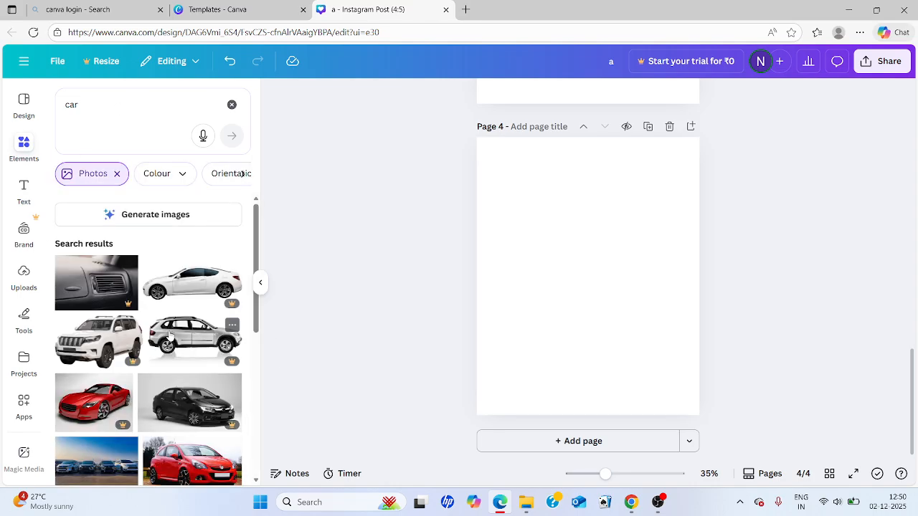
Step: Browse the car photos and add the red hatchback parked on gravel to page 4
scroll(147, 326, down, 3)
scroll(137, 326, down, 5)
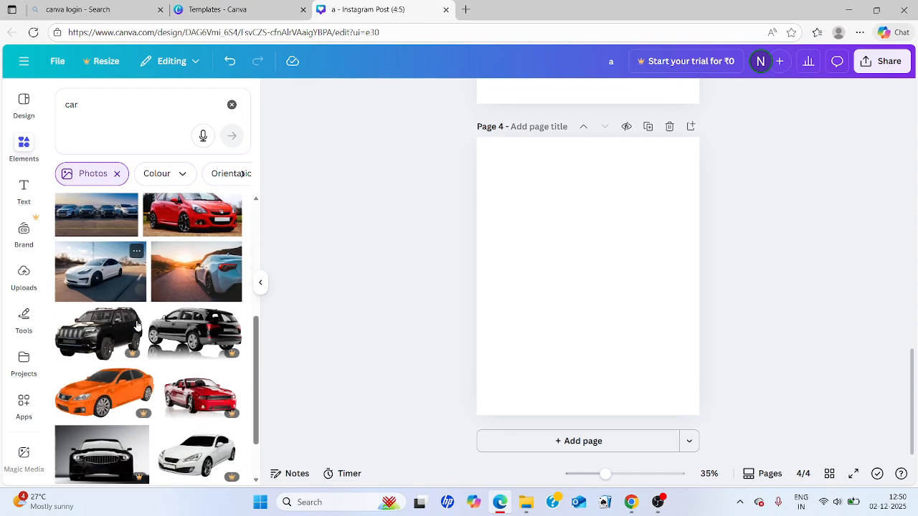
scroll(129, 323, down, 3)
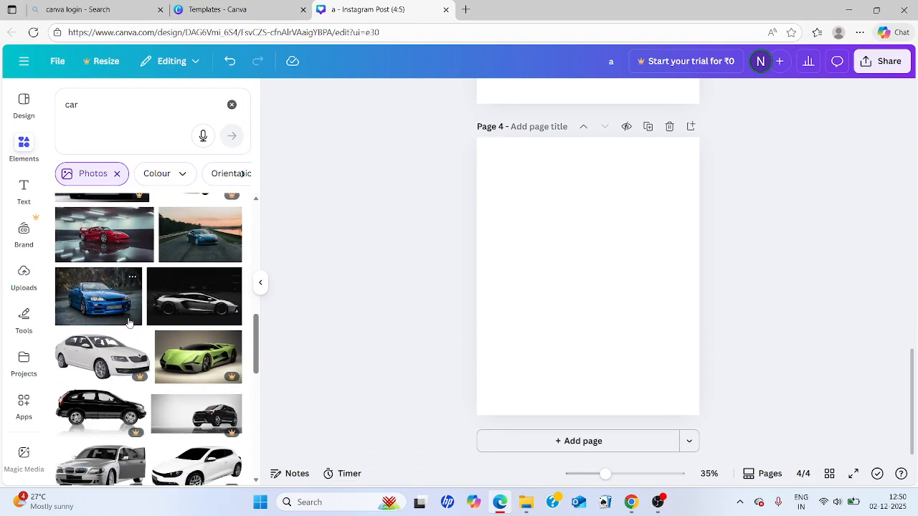
scroll(91, 322, down, 2)
scroll(91, 323, down, 2)
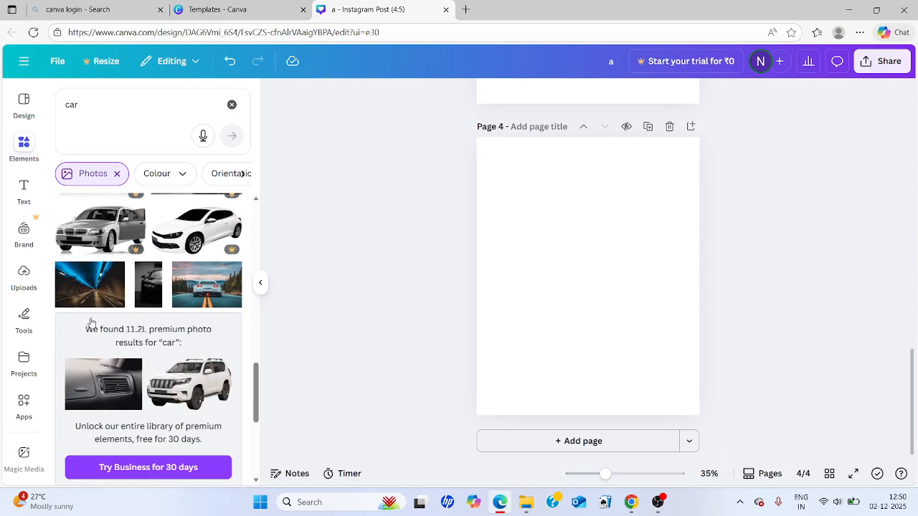
scroll(94, 327, down, 3)
scroll(106, 339, down, 3)
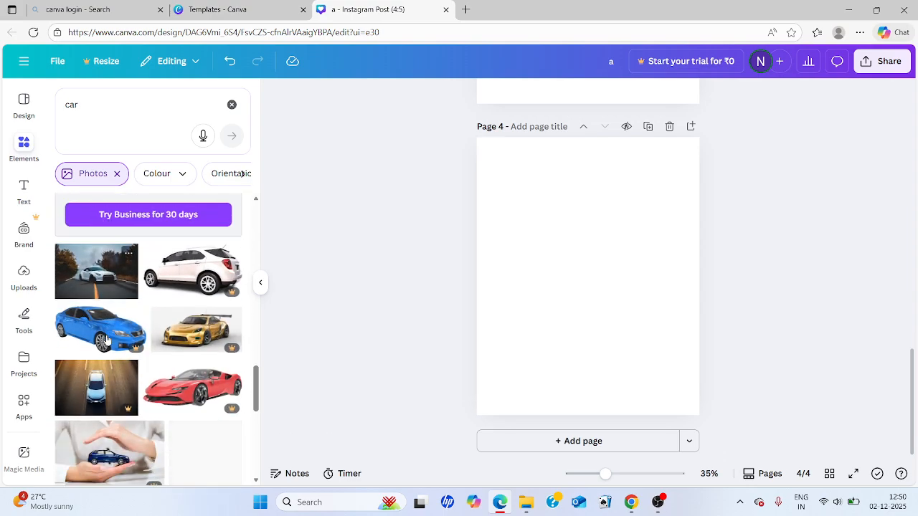
scroll(182, 360, down, 1)
scroll(182, 360, down, 2)
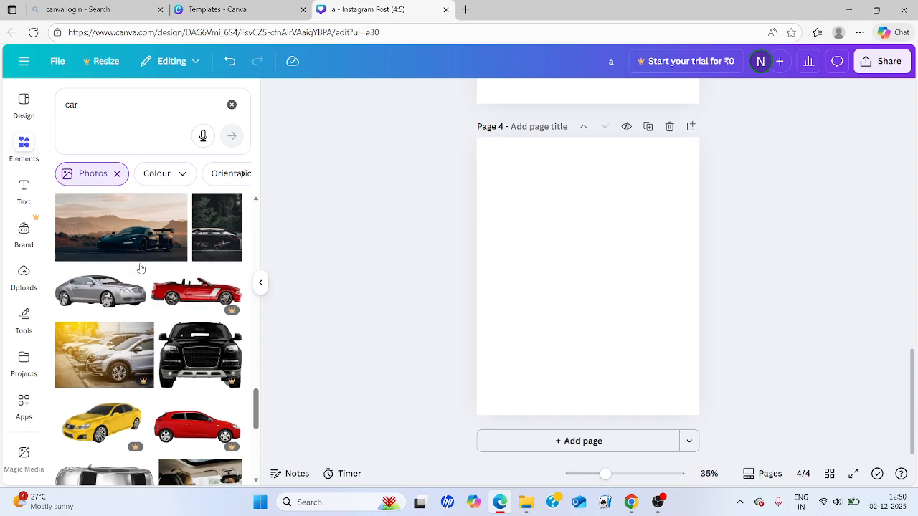
scroll(140, 265, down, 3)
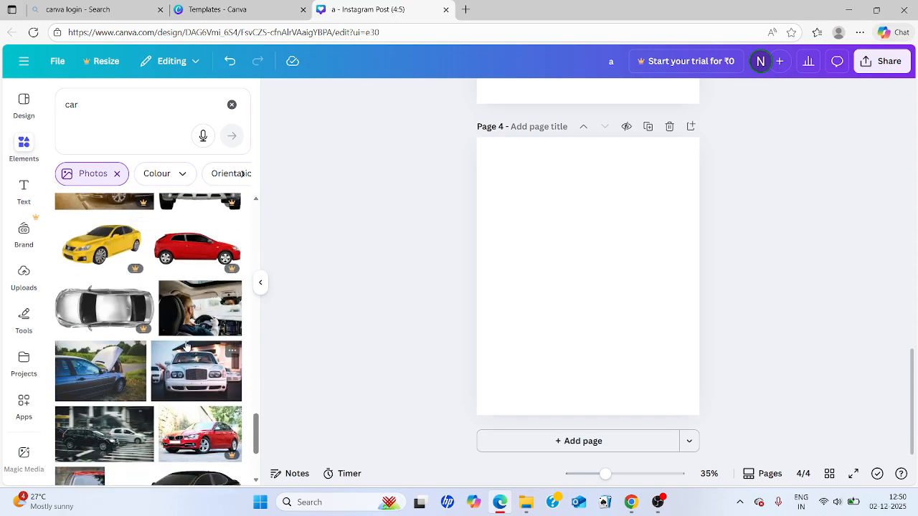
scroll(145, 329, down, 2)
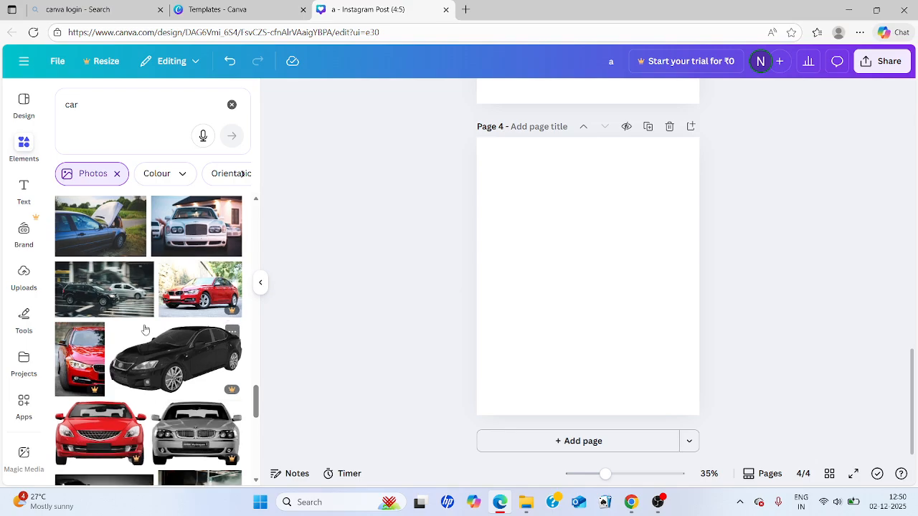
scroll(145, 329, down, 3)
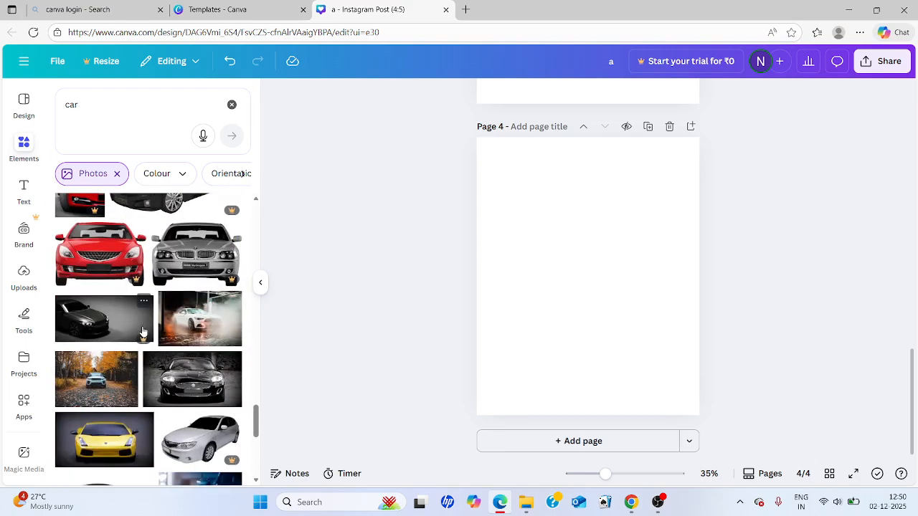
scroll(143, 331, down, 2)
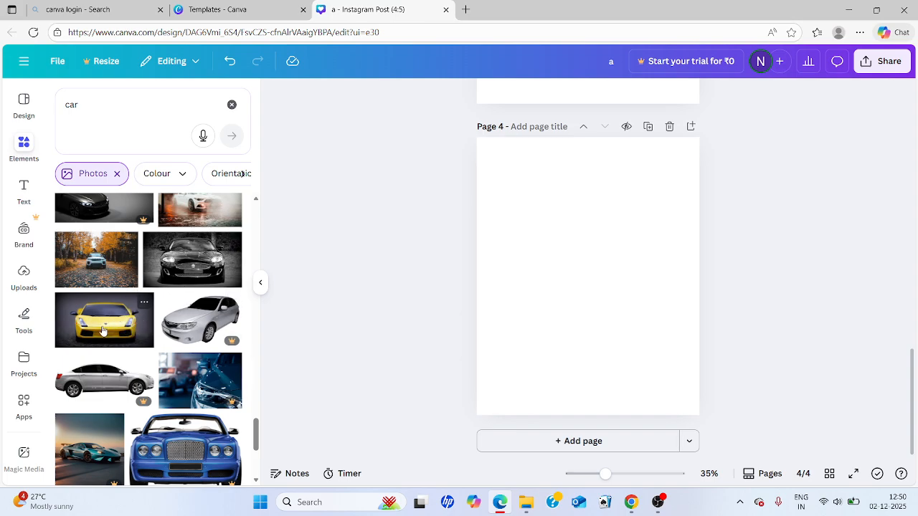
scroll(103, 331, down, 2)
scroll(100, 334, down, 3)
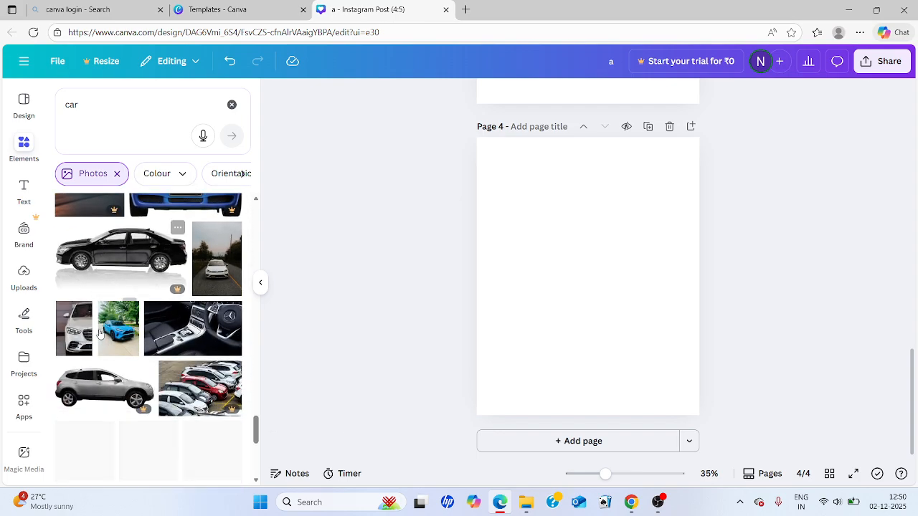
scroll(100, 333, down, 3)
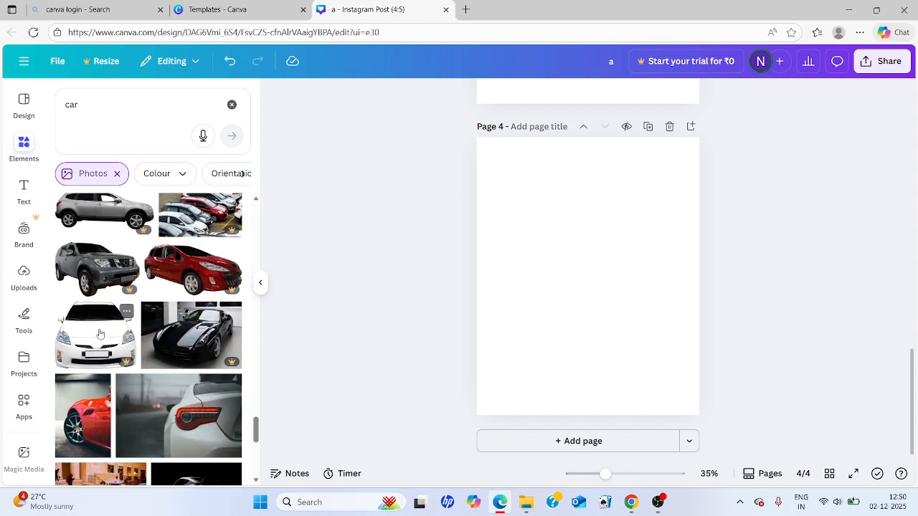
scroll(100, 333, down, 1)
scroll(100, 334, down, 1)
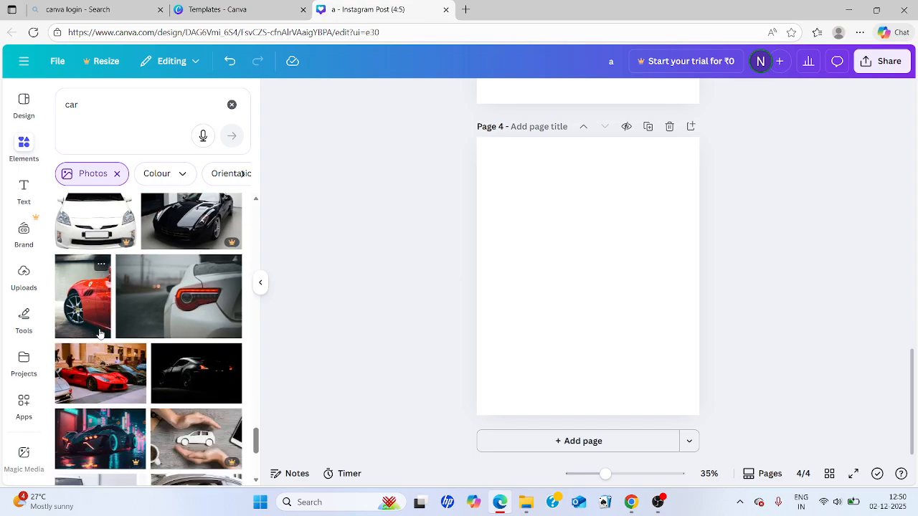
scroll(100, 334, down, 2)
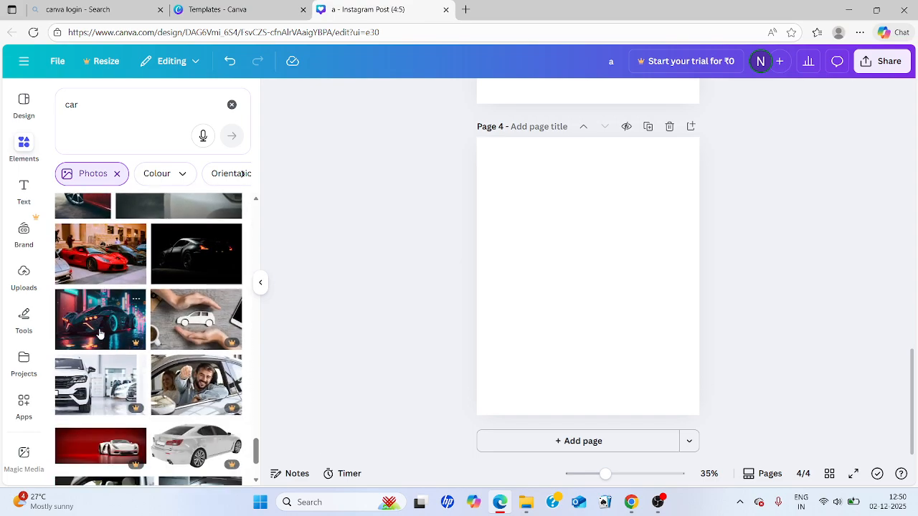
scroll(100, 333, down, 3)
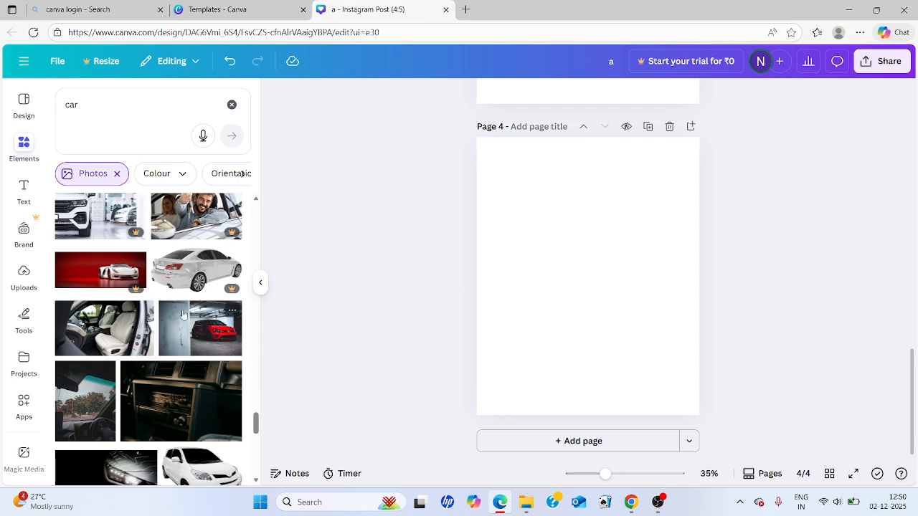
scroll(162, 318, down, 5)
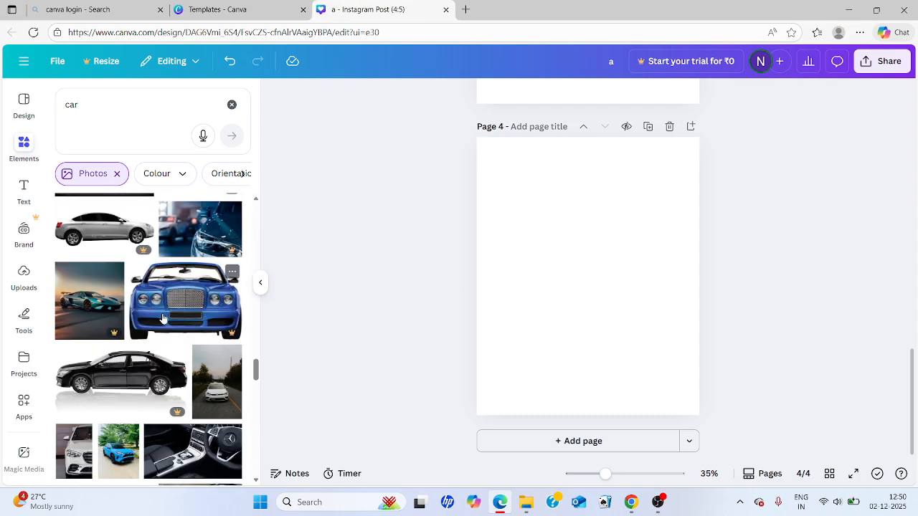
scroll(163, 318, up, 5)
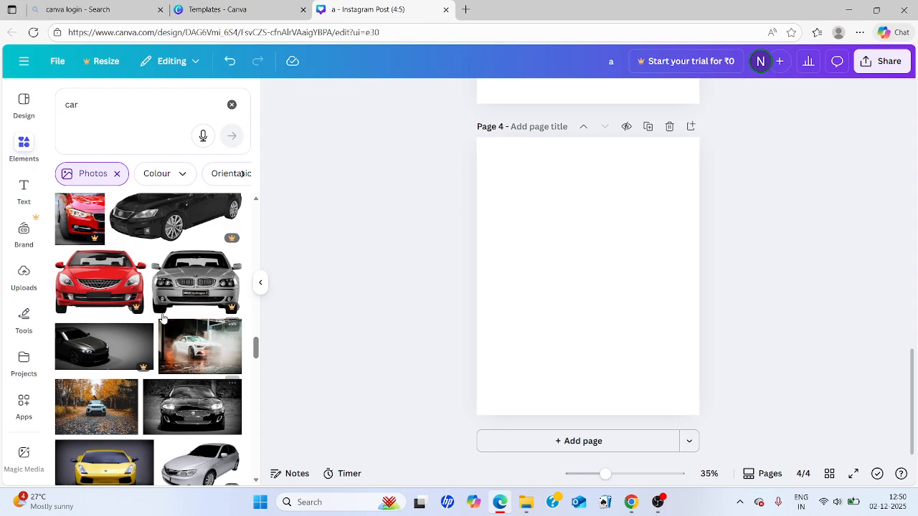
scroll(163, 317, up, 5)
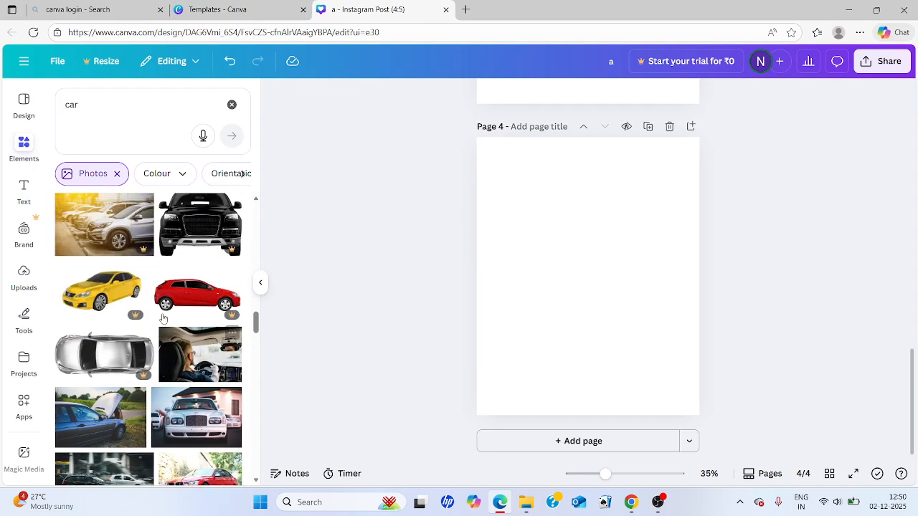
scroll(163, 318, up, 8)
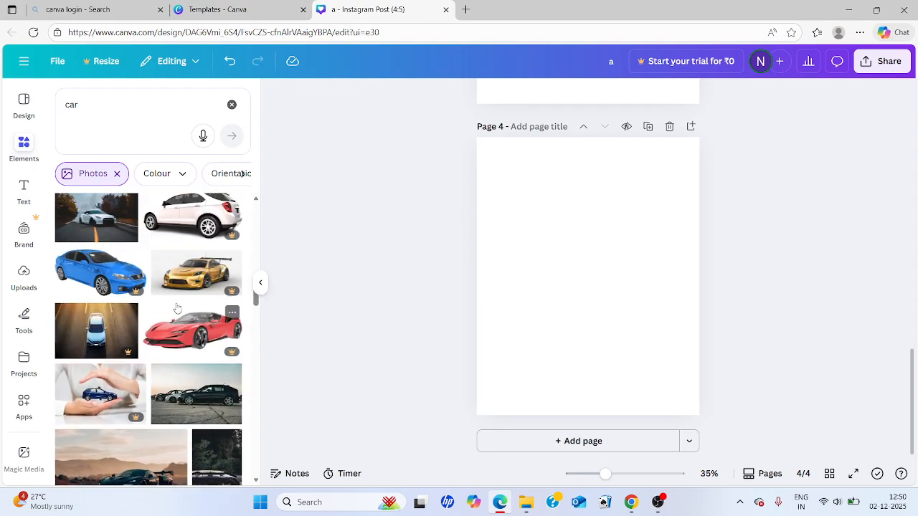
scroll(177, 308, up, 10)
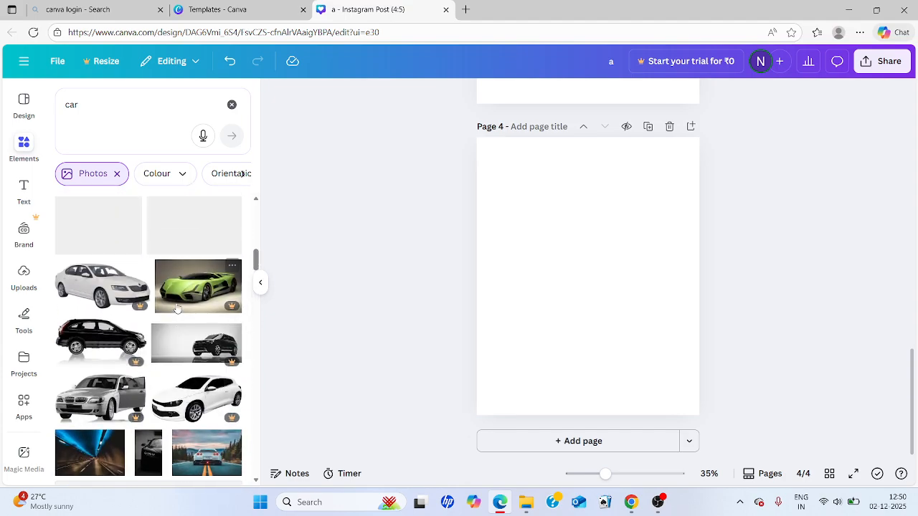
scroll(178, 309, up, 10)
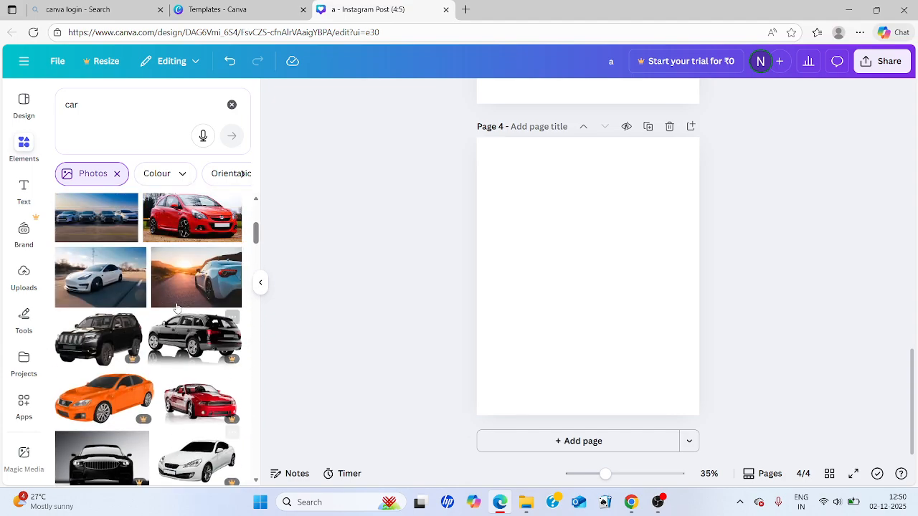
click(193, 223)
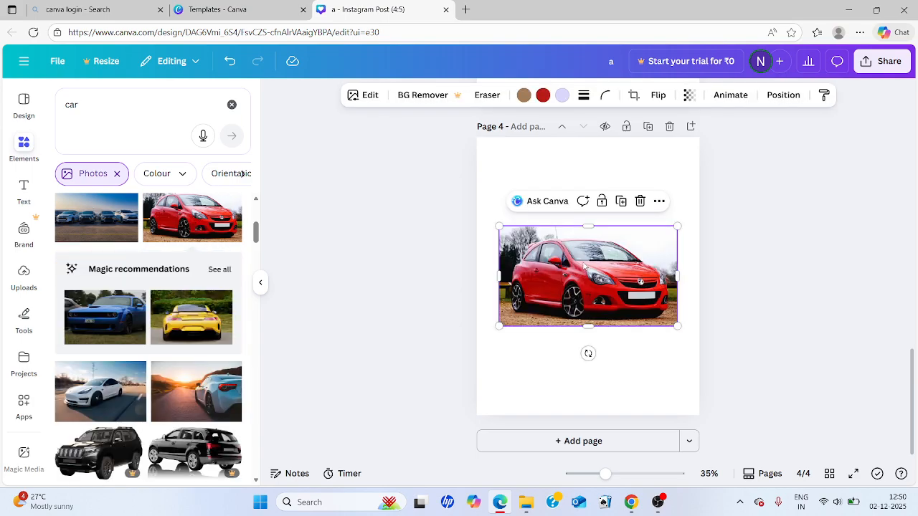
scroll(624, 325, up, 1)
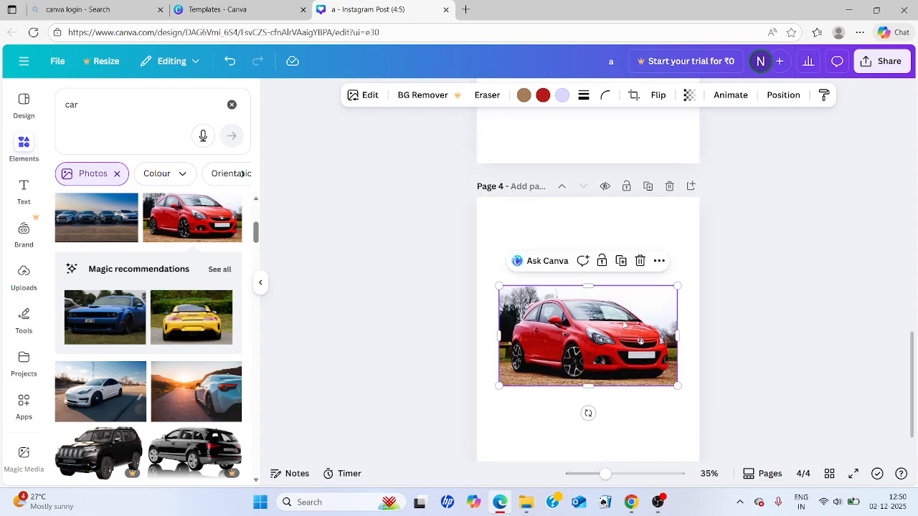
Step: Clear the element search and search the Canva apps for "Background Eraser"
click(232, 107)
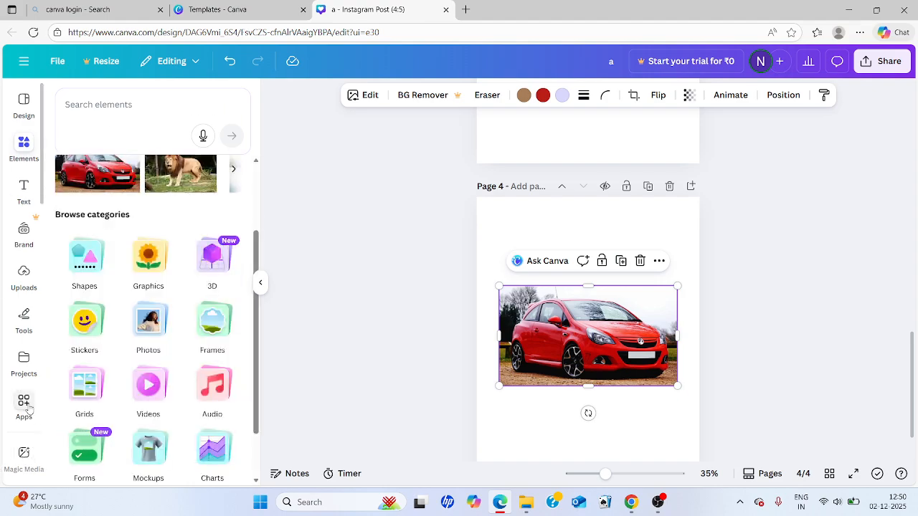
click(24, 406)
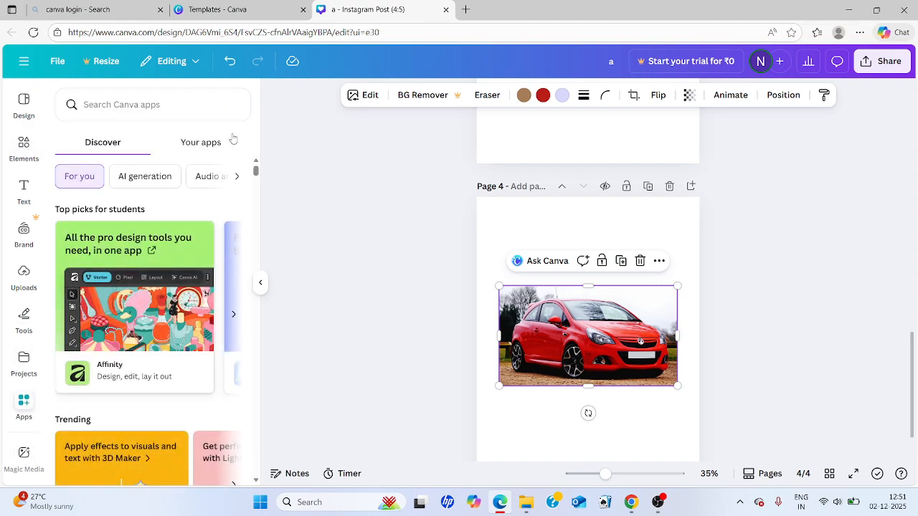
click(179, 96)
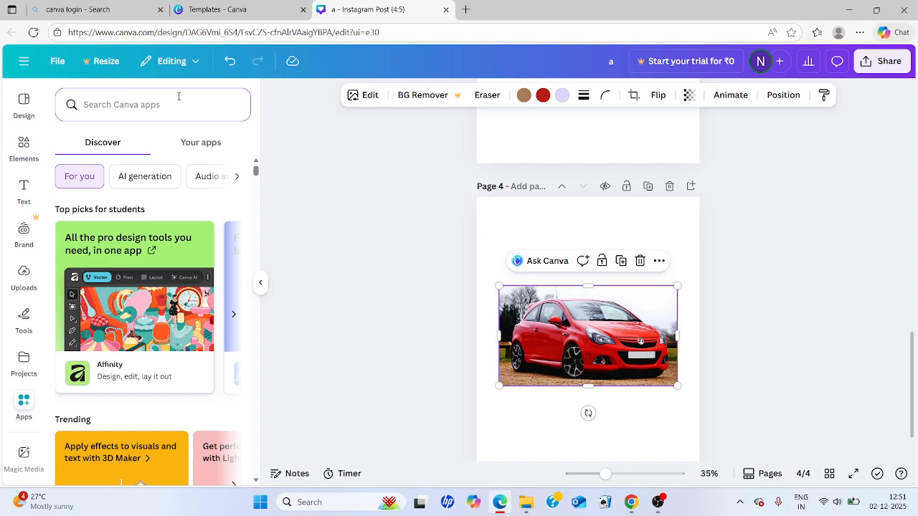
text(back)
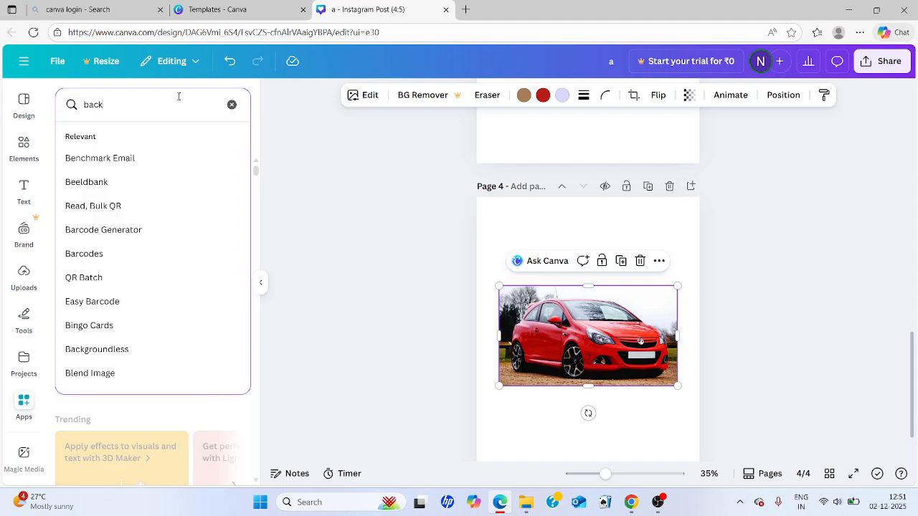
text(g)
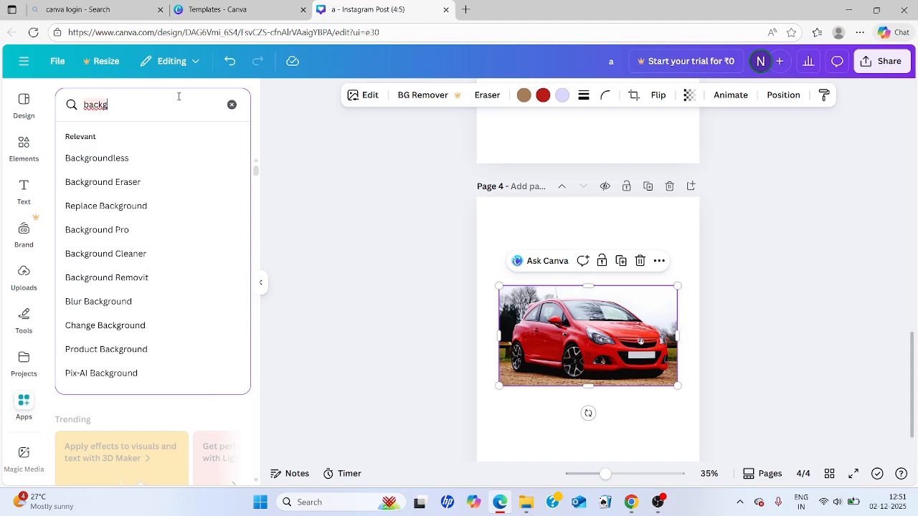
text(r)
click(94, 183)
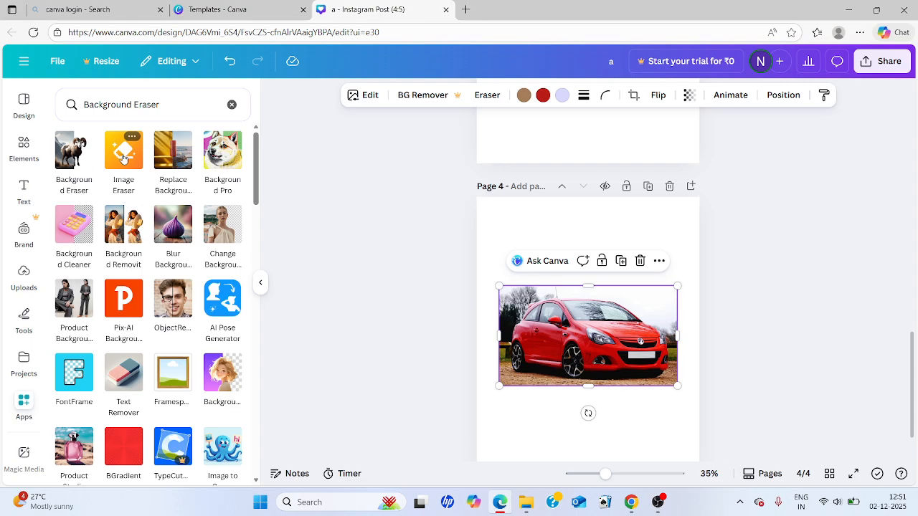
Step: Open the Background Cleaner app and erase the background of the red car photo on page 4
click(79, 237)
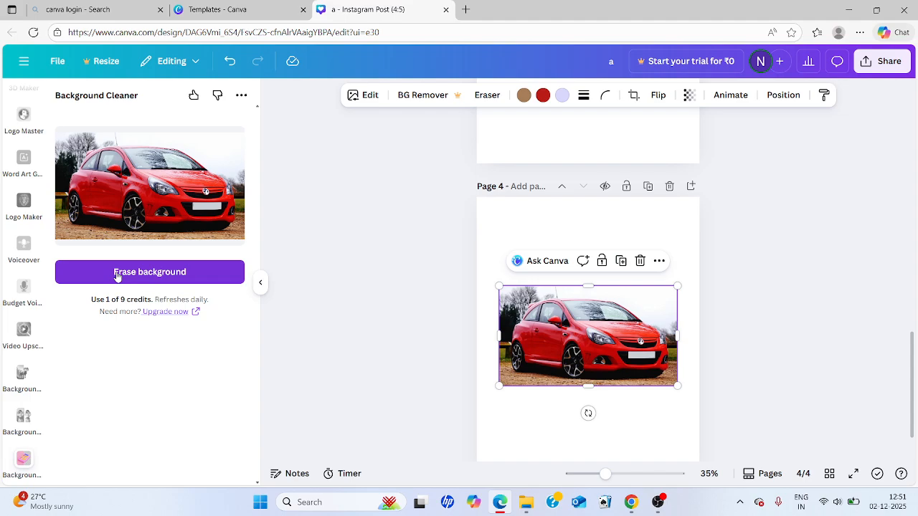
click(117, 274)
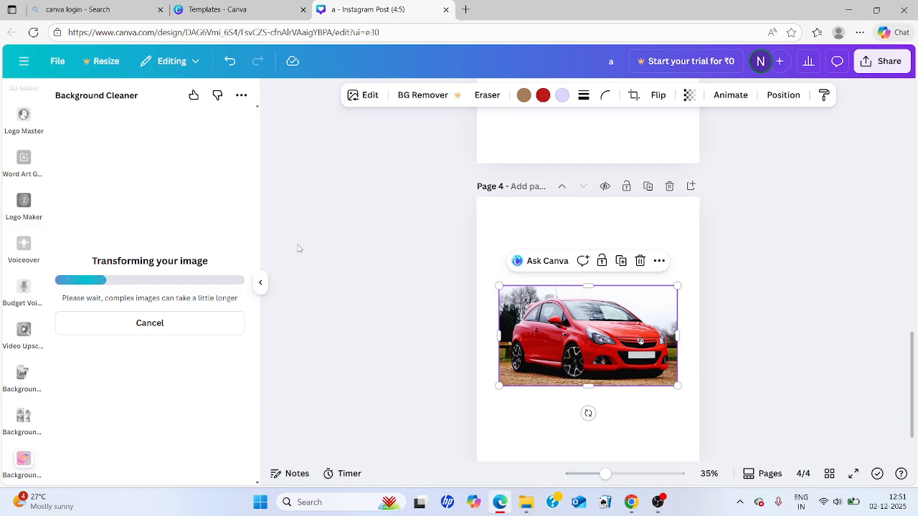
scroll(563, 424, down, 2)
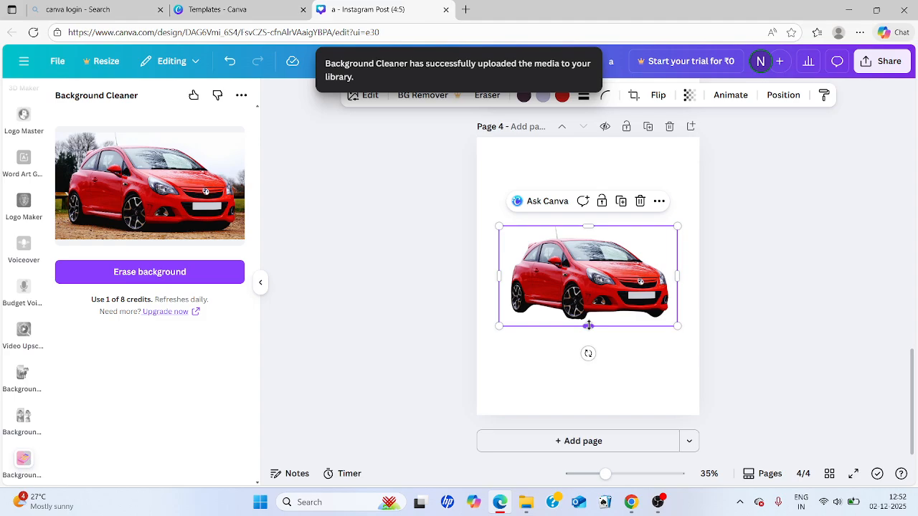
Step: Enlarge the red car cutout on page 4 by extending its lower, right and left edges outward
mouse_move(588, 325)
mouse_down()
mouse_move(588, 343)
mouse_move(588, 333)
mouse_up()
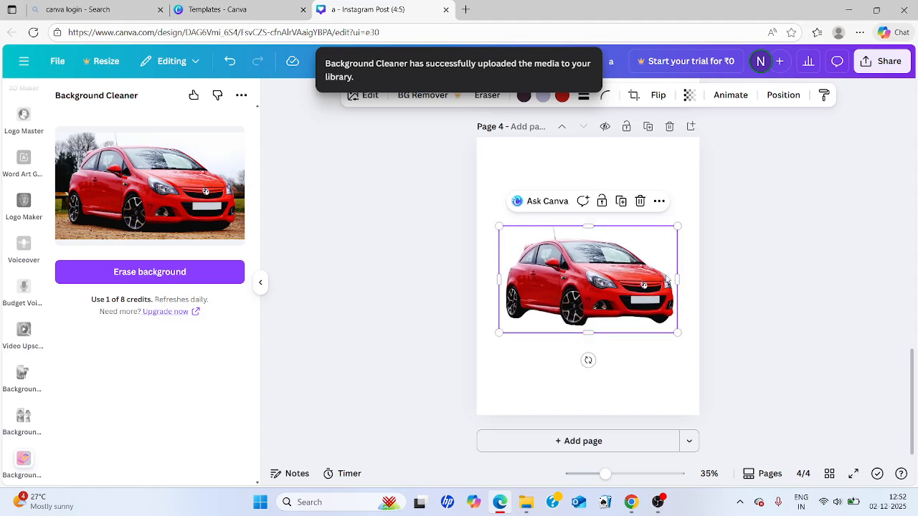
drag(676, 278, 693, 279)
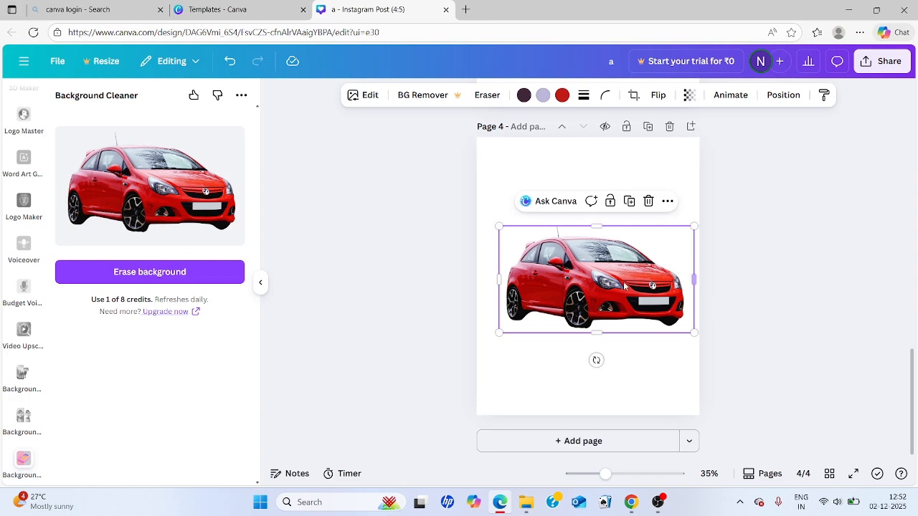
drag(498, 279, 493, 279)
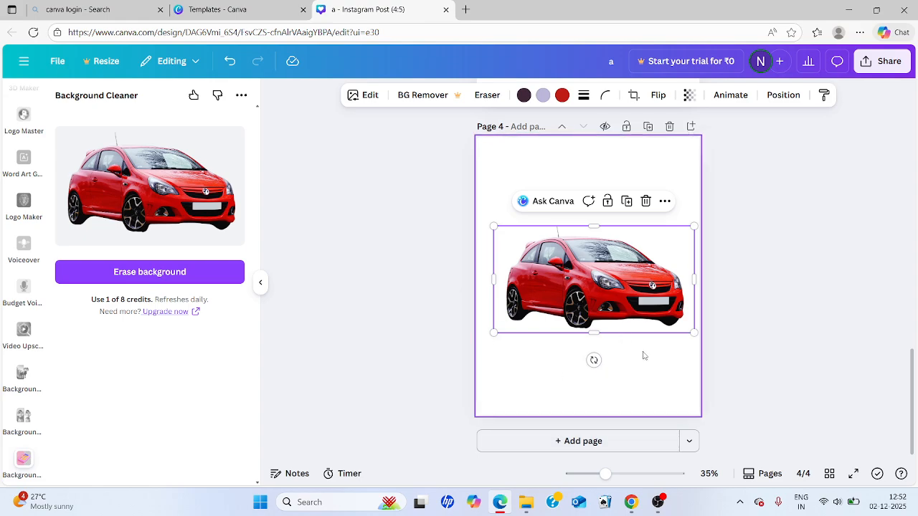
Step: Switch to Chrome, search Google for "bg remover free" and open the remove.bg website
click(630, 505)
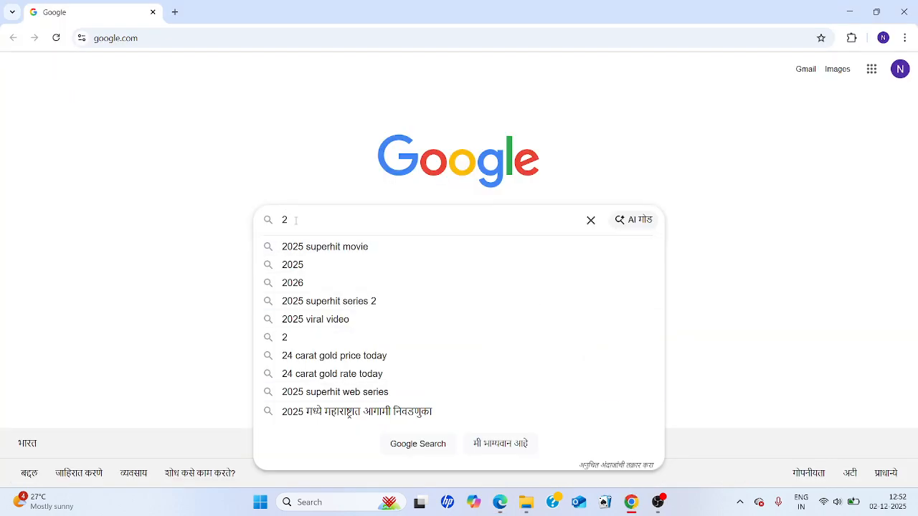
key(BackSpace)
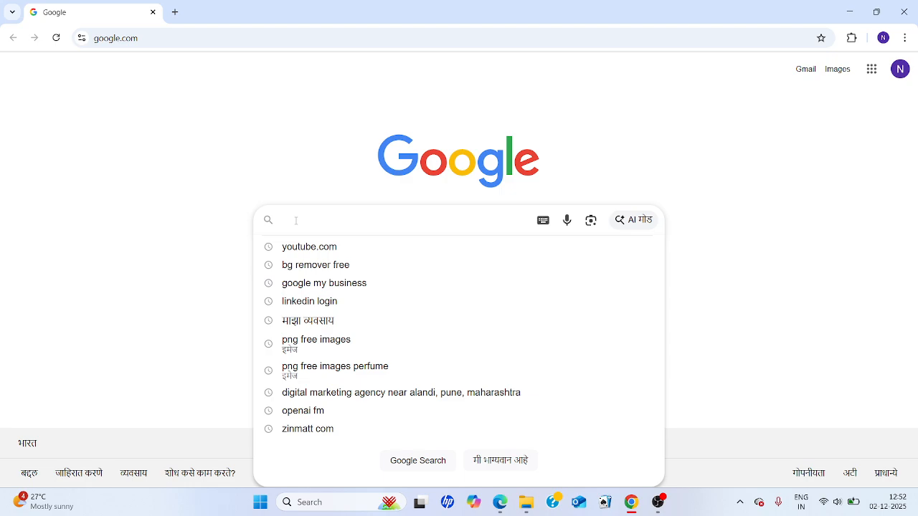
text(bg)
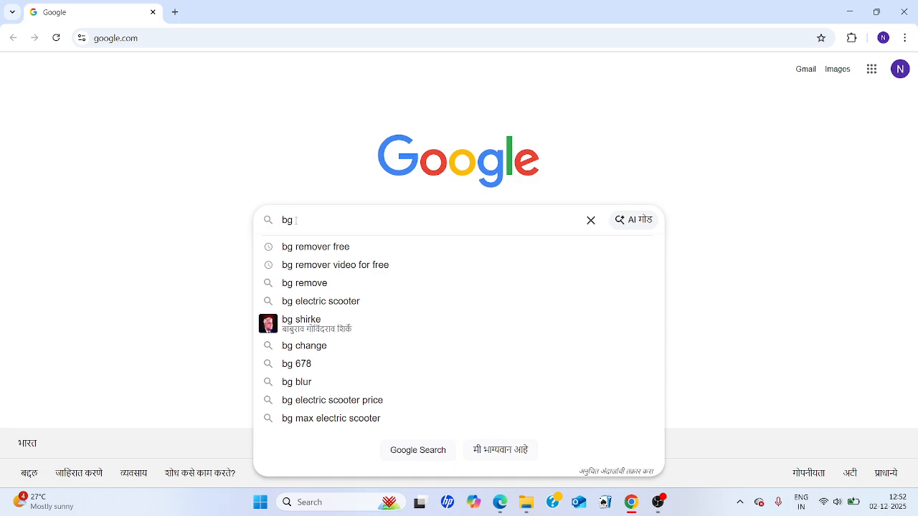
click(331, 252)
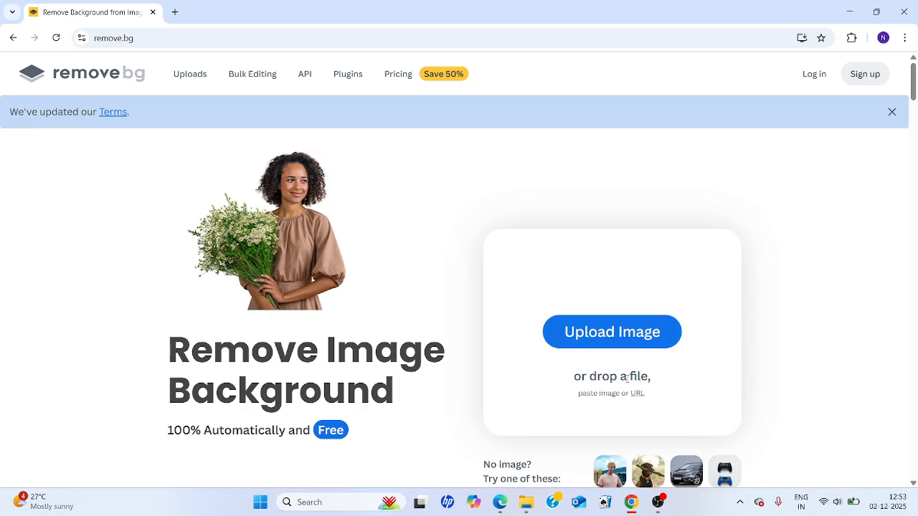
Step: Upload the image "Untitled design (10)" from Downloads for background removal and download the free 447 x 559 preview
click(595, 337)
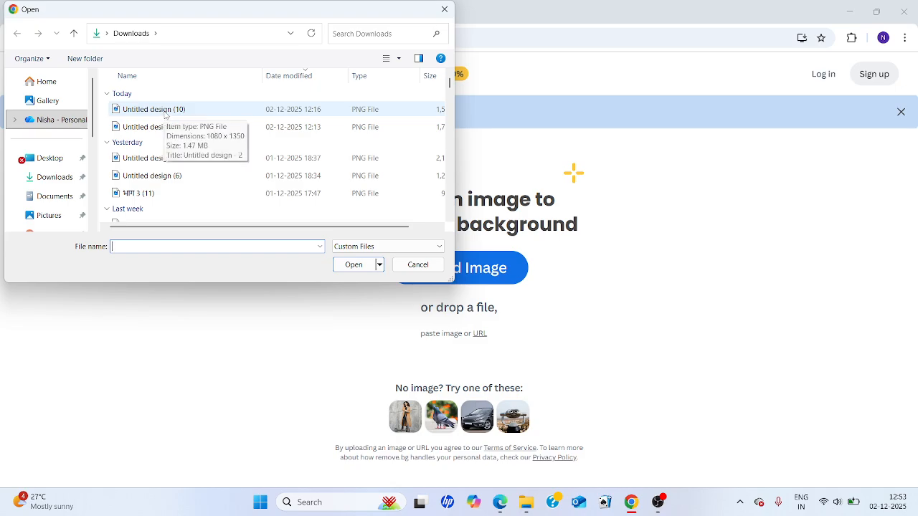
click(164, 115)
click(365, 261)
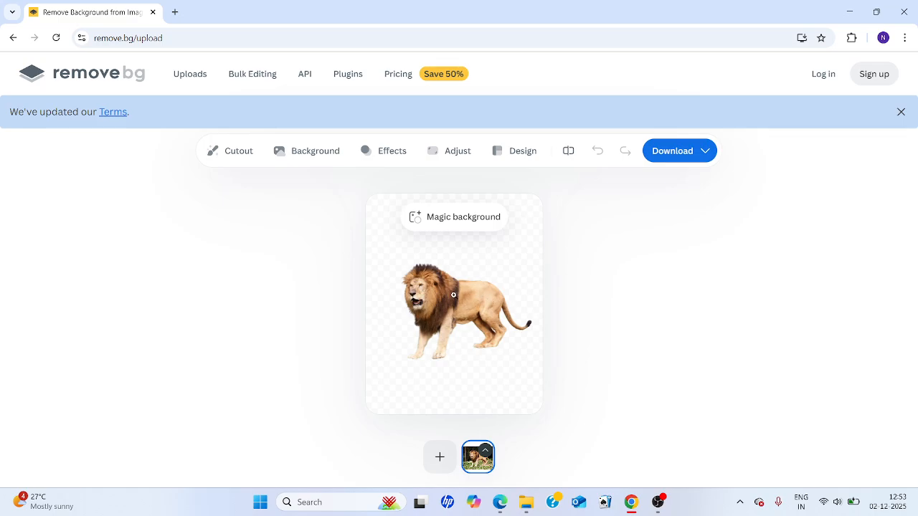
click(697, 151)
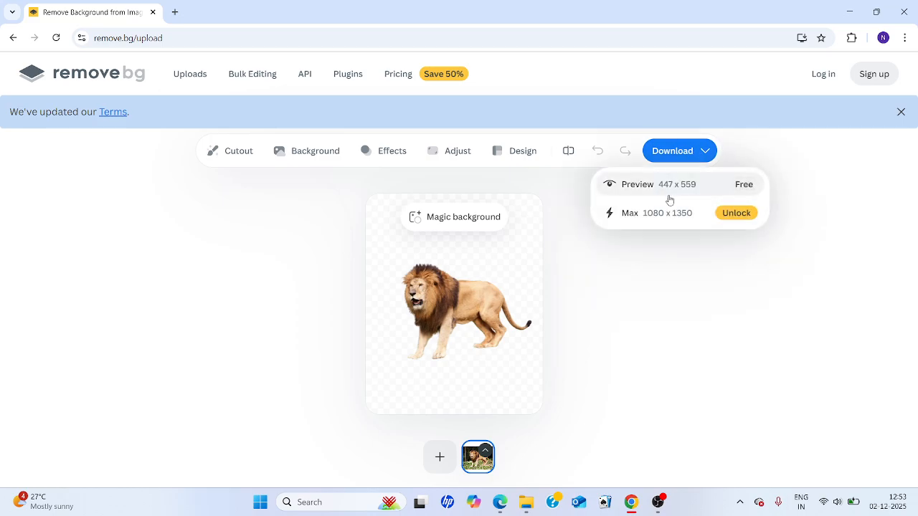
click(744, 185)
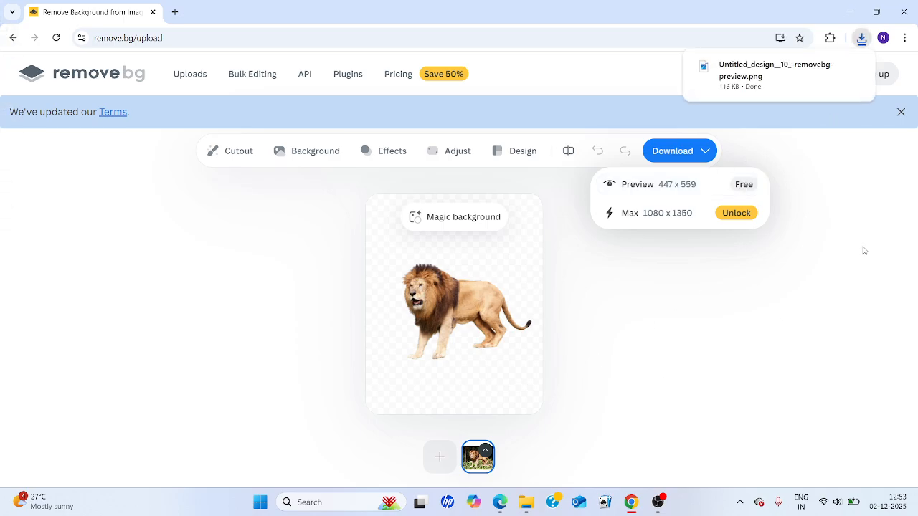
Step: Switch back to the Canva design in Edge and add a new blank page after page 4
click(496, 506)
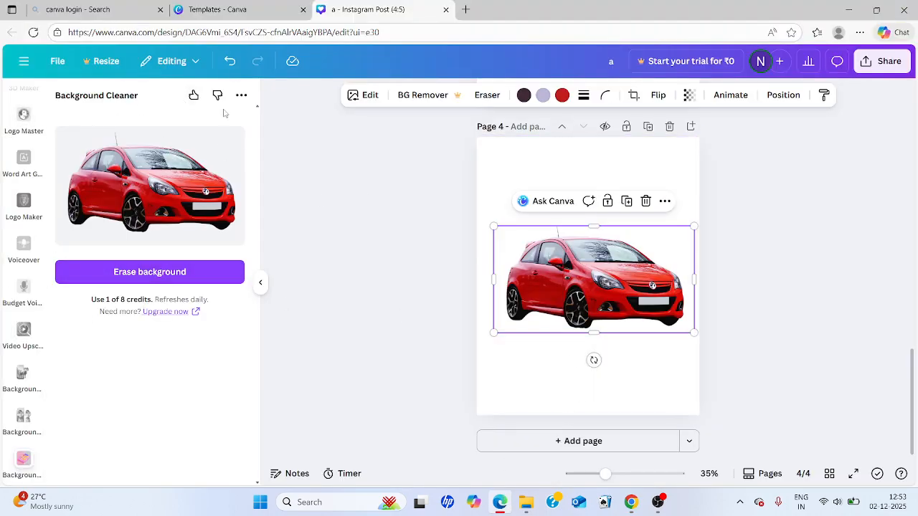
scroll(26, 123, up, 10)
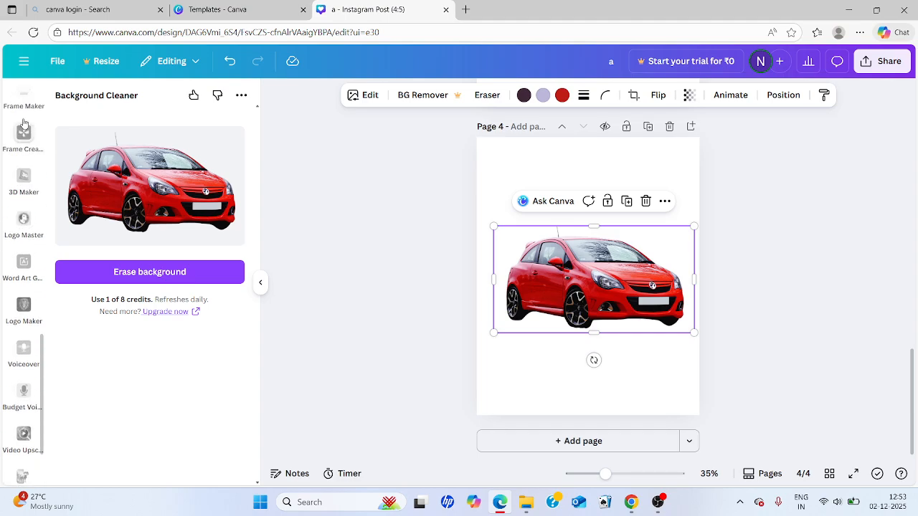
scroll(24, 123, up, 2)
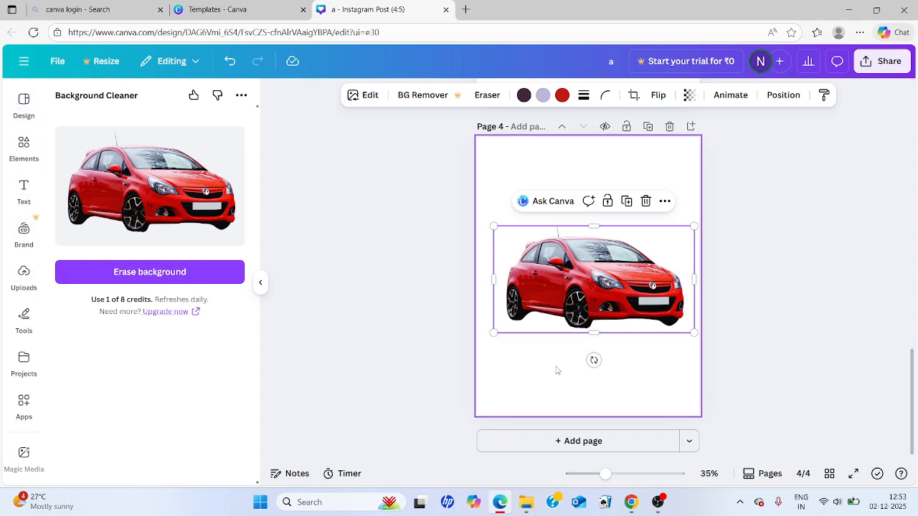
click(566, 441)
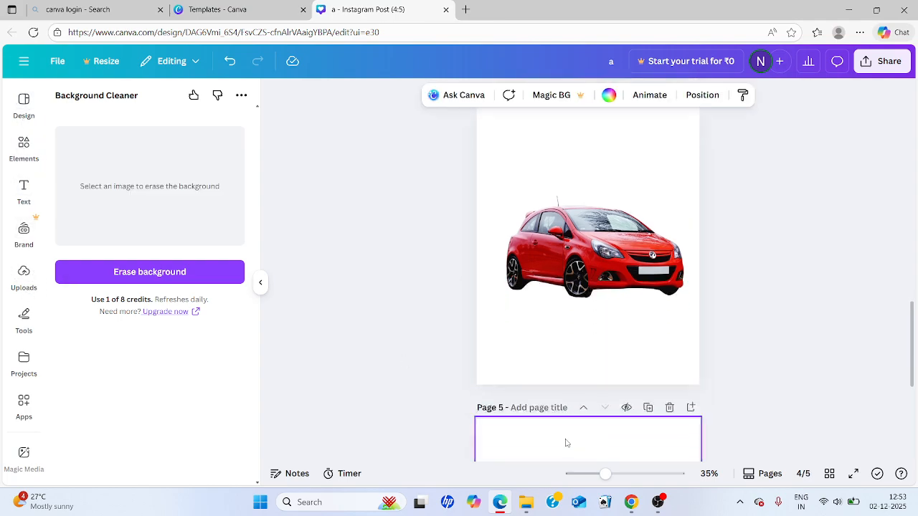
Step: Upload the file "Untitled_design__10_-removebg-preview" from Downloads to the Canva uploads library
click(25, 274)
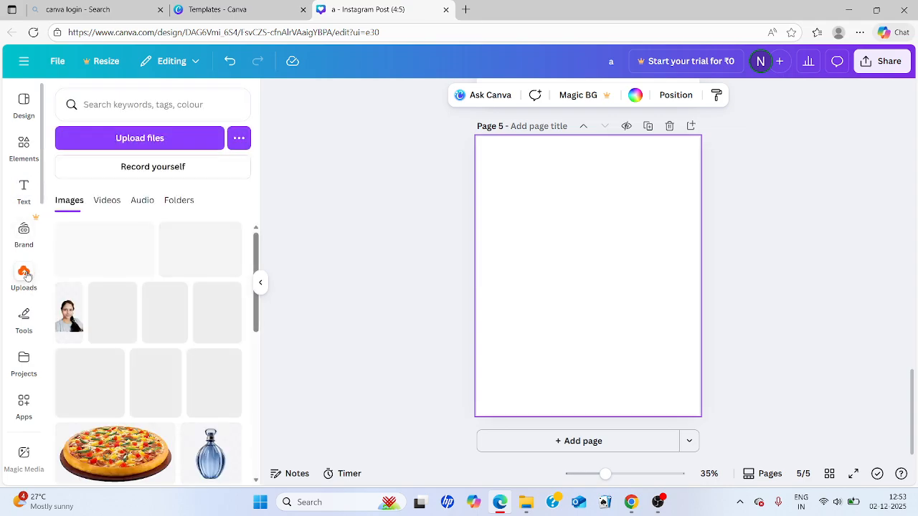
click(108, 140)
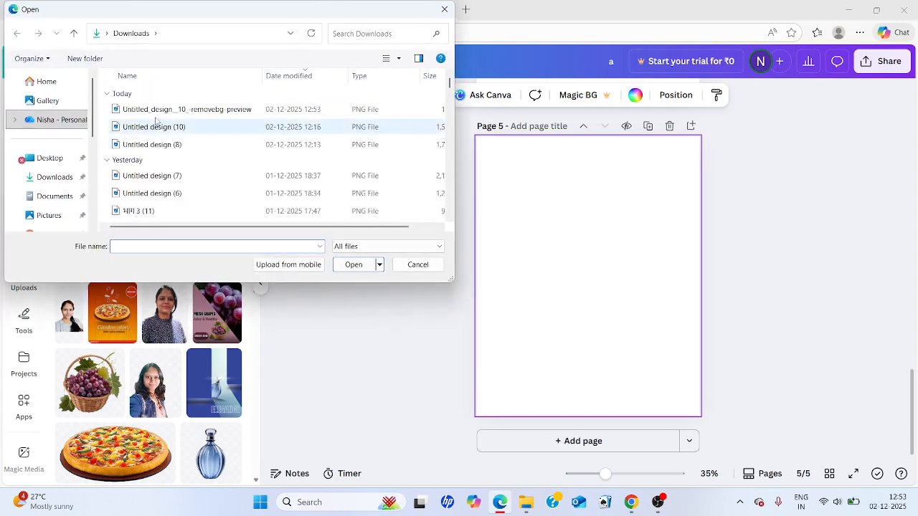
click(167, 109)
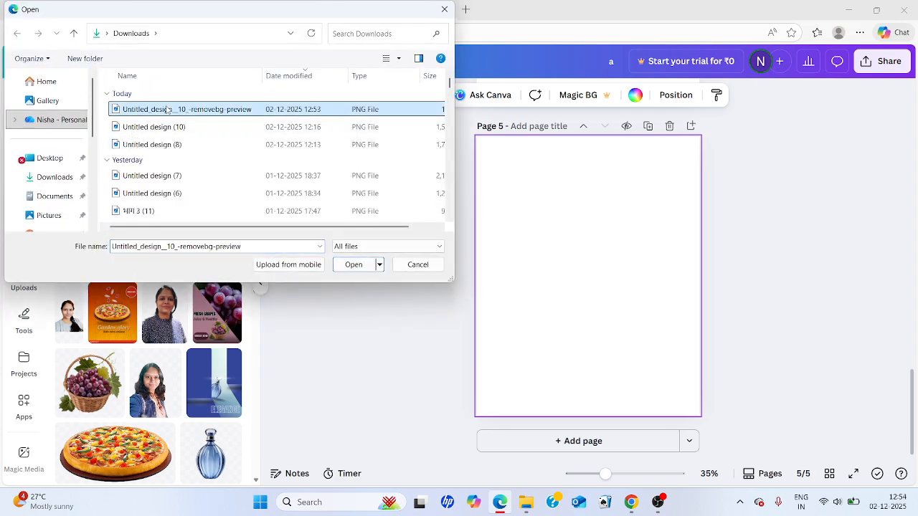
click(362, 265)
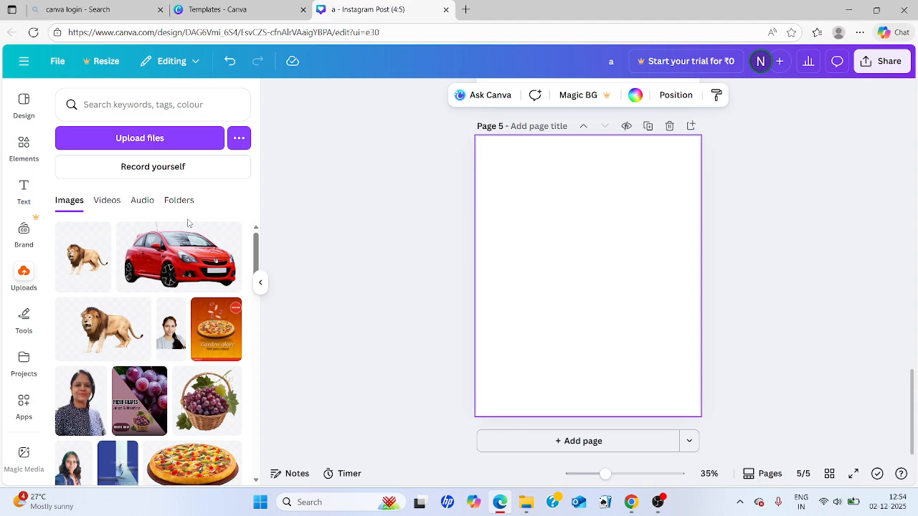
Step: Place the newly uploaded lion cutout on page 5 and set it as the page background
click(80, 265)
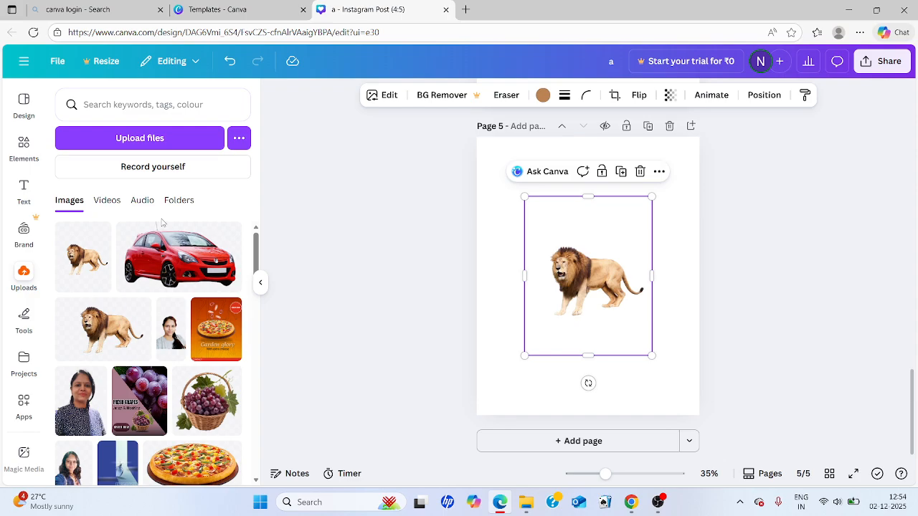
right_click(601, 318)
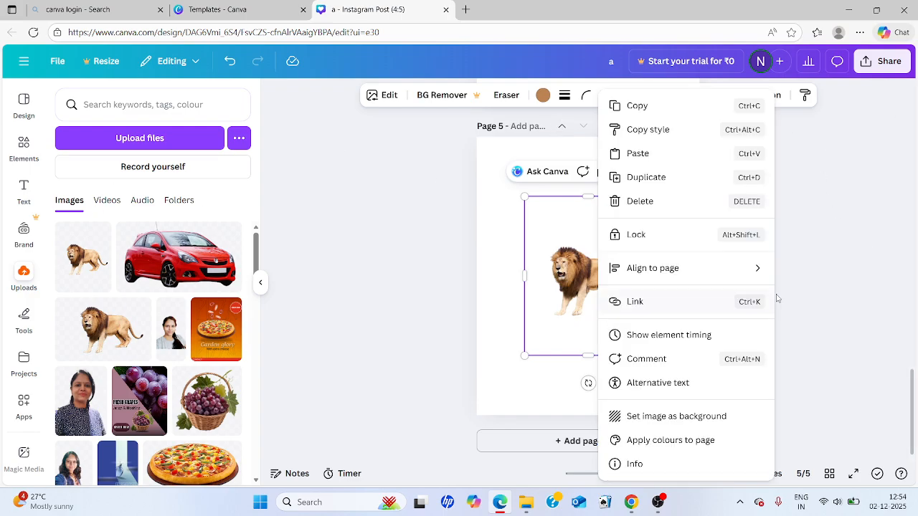
click(662, 417)
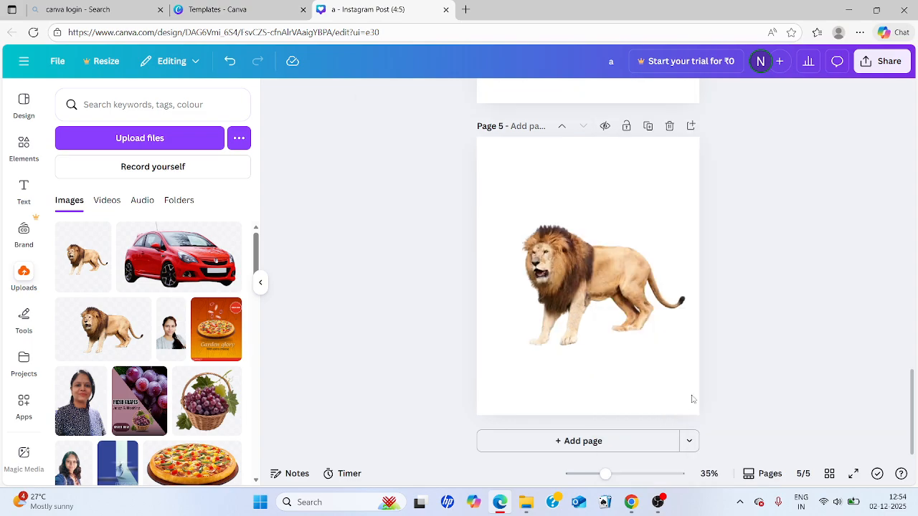